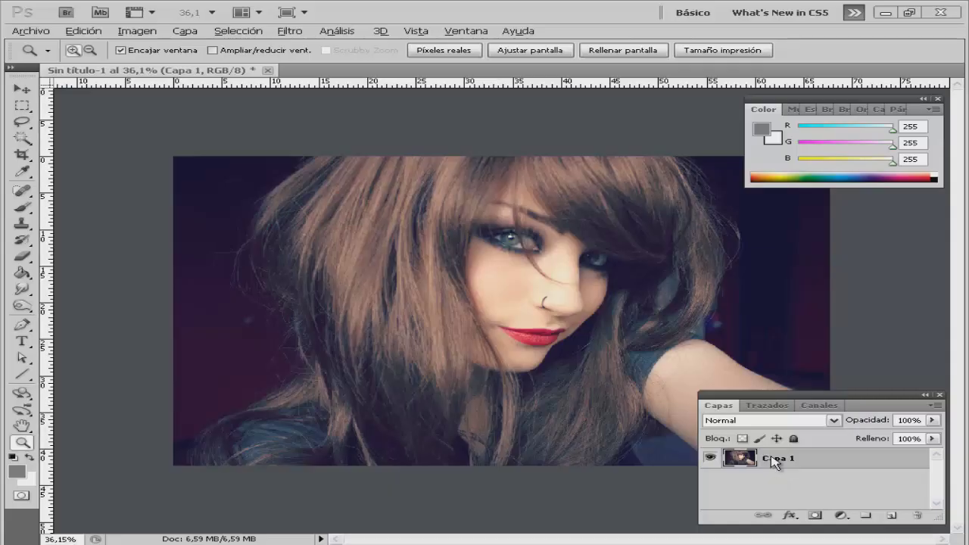
Duplicate the photo layer Capa 1 as Capa 1 copia, stacked above the original
right_click(774, 461)
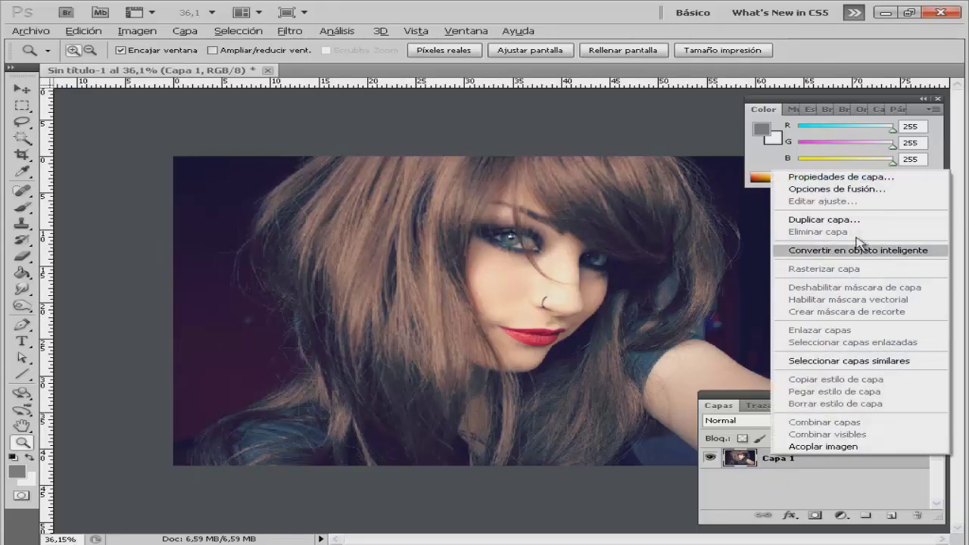
left_click(825, 219)
key("Return")
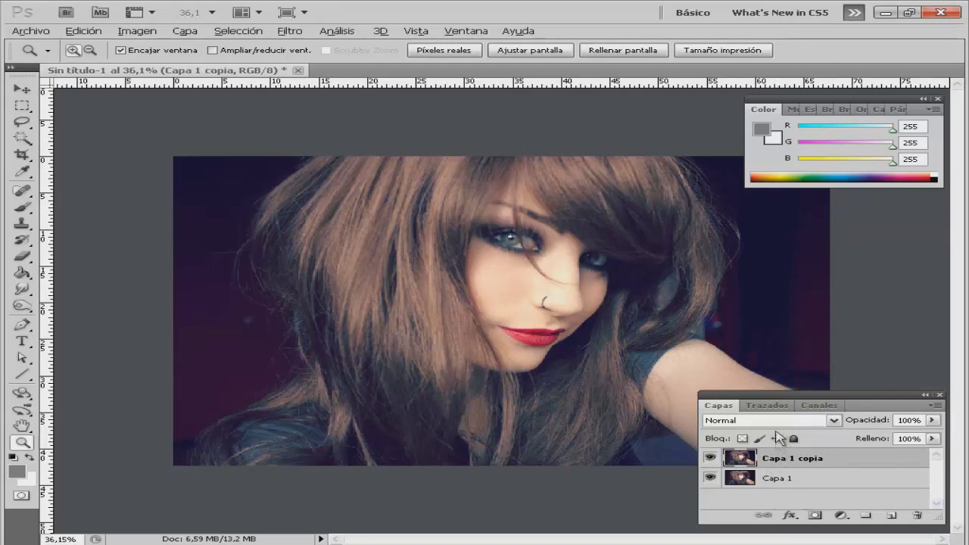
left_click(83, 30)
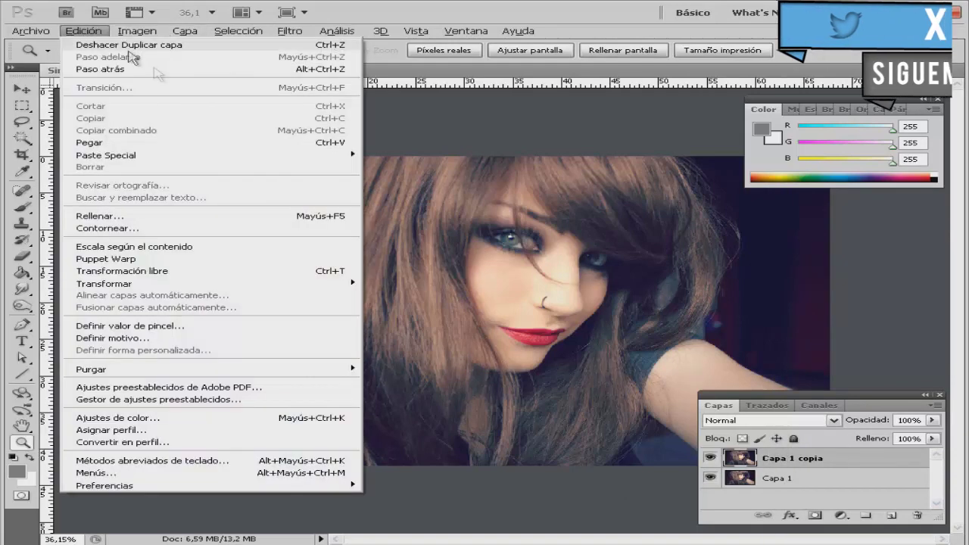
Brighten Capa 1 copia with Levels, lifting the midtones to 1.41
mouse_move(227, 63)
left_click(412, 76)
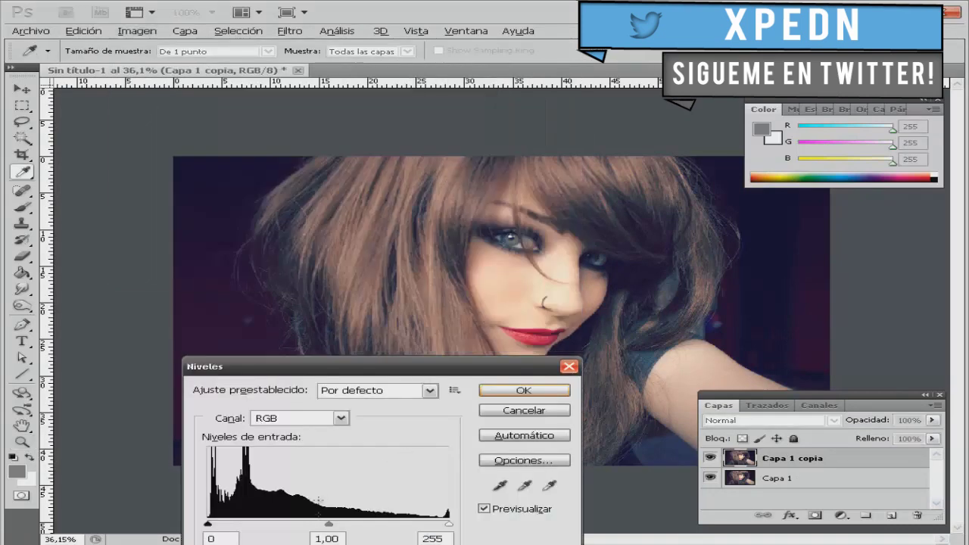
left_click_drag(330, 527, 302, 527)
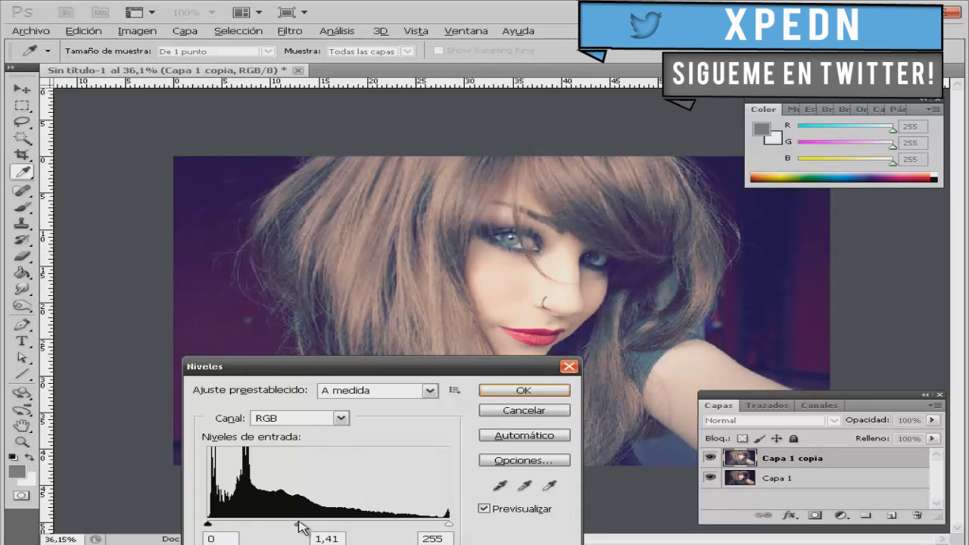
left_click(508, 392)
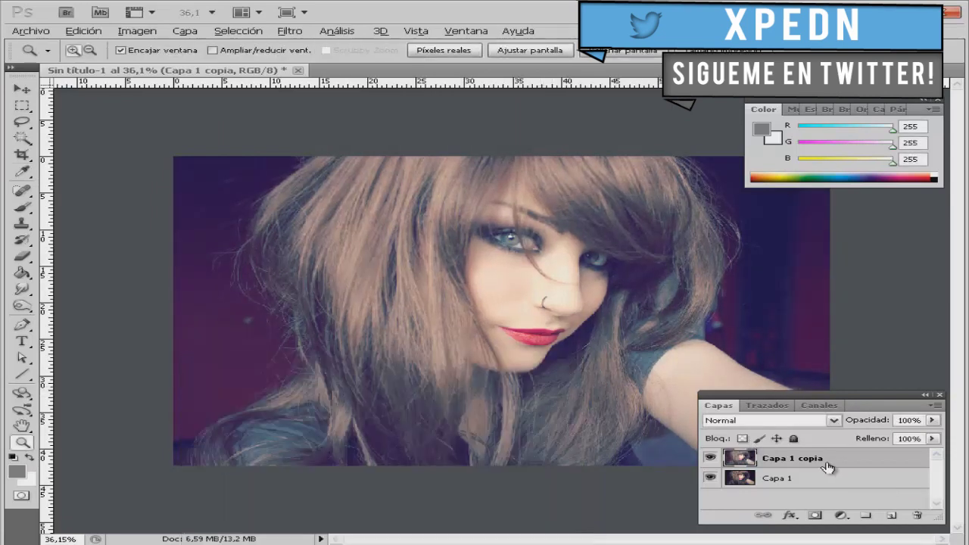
Duplicate the brightened layer as Capa 1 copia 2
right_click(828, 467)
left_click(681, 223)
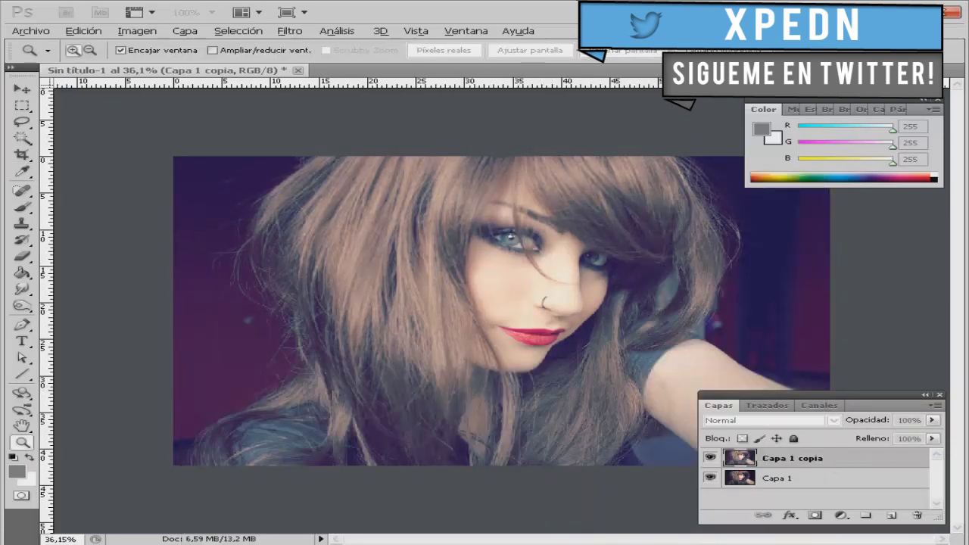
key("Return")
left_click(791, 477)
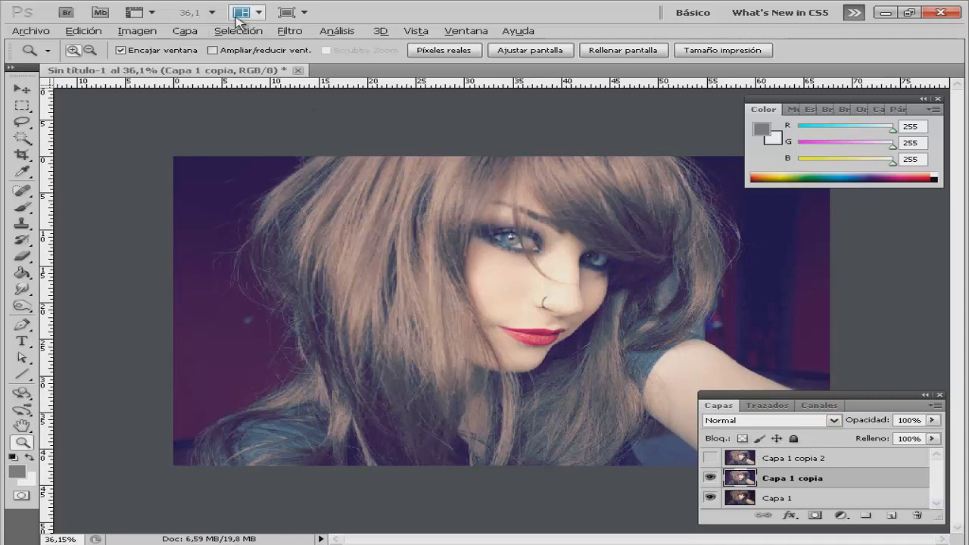
Smooth the skin on Capa 1 copia by applying Reducir ruido three times
left_click(289, 31)
mouse_move(356, 235)
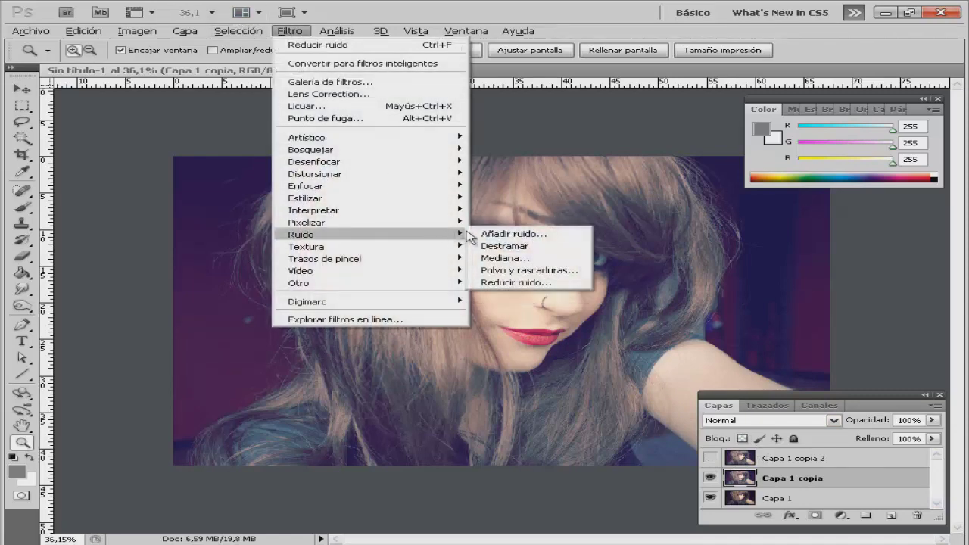
left_click(504, 283)
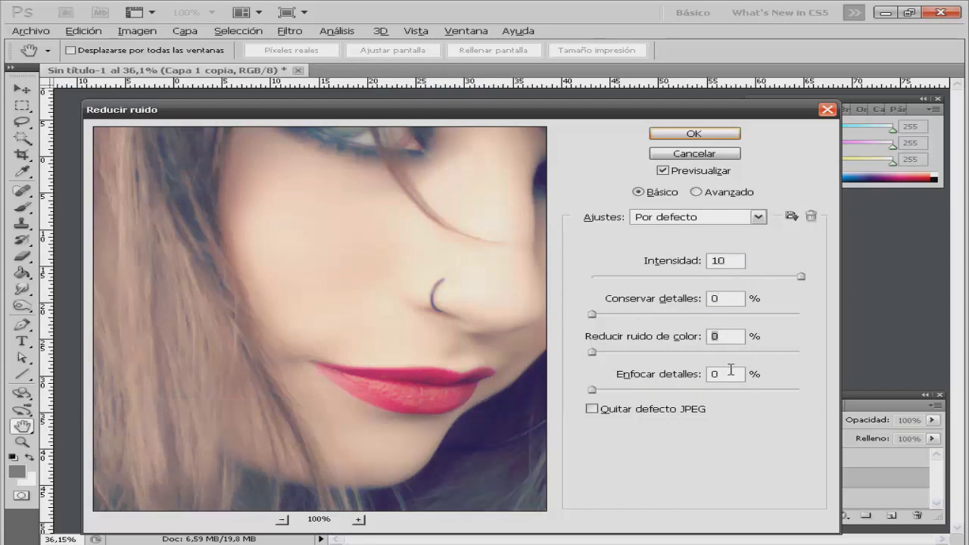
left_click(700, 134)
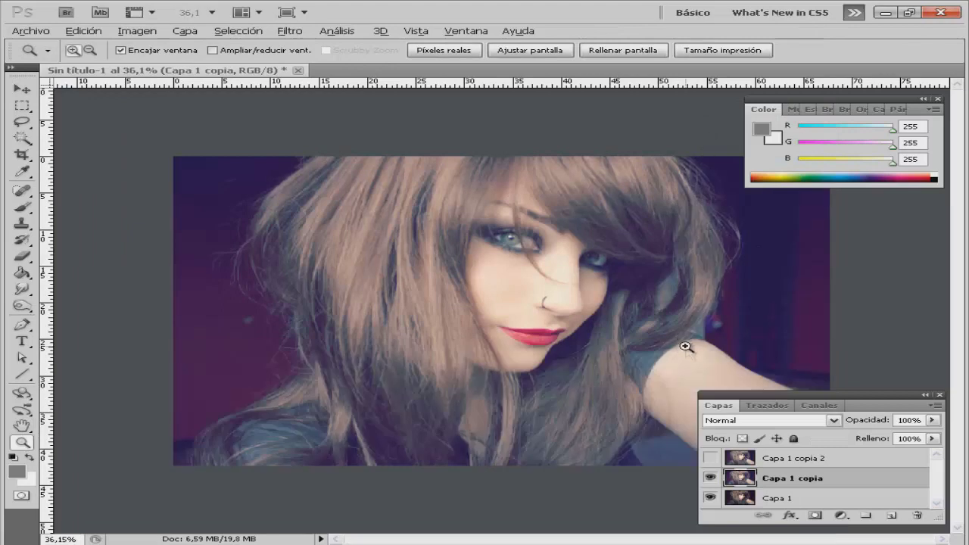
left_click(290, 31)
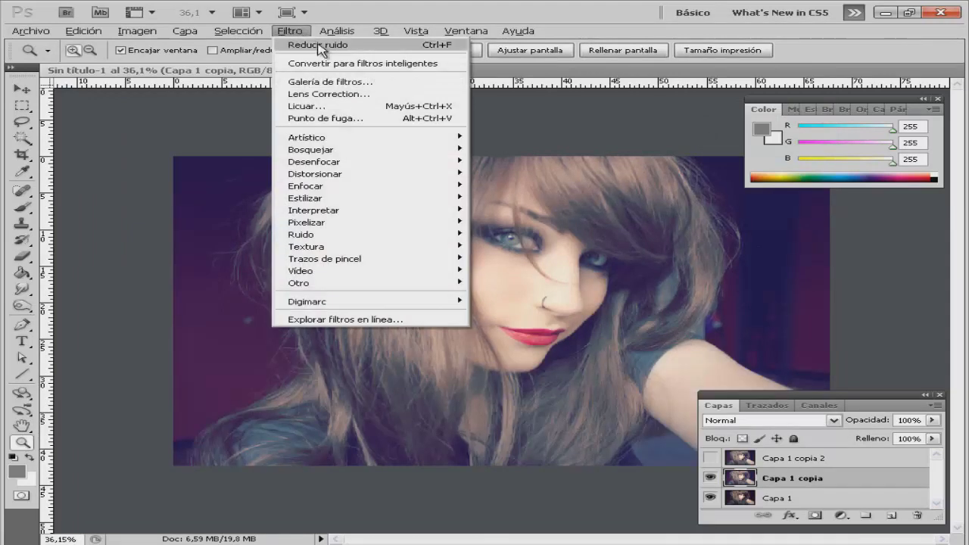
left_click(318, 45)
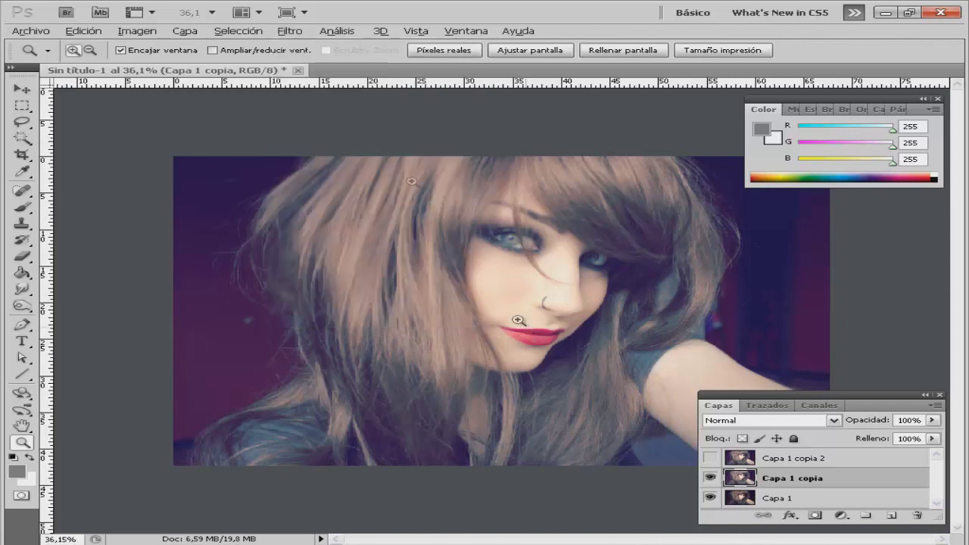
left_click(290, 31)
left_click(303, 45)
Duplicate the smoothed layer as Capa 1 copia 3 and add a white layer mask
right_click(816, 483)
left_click(683, 245)
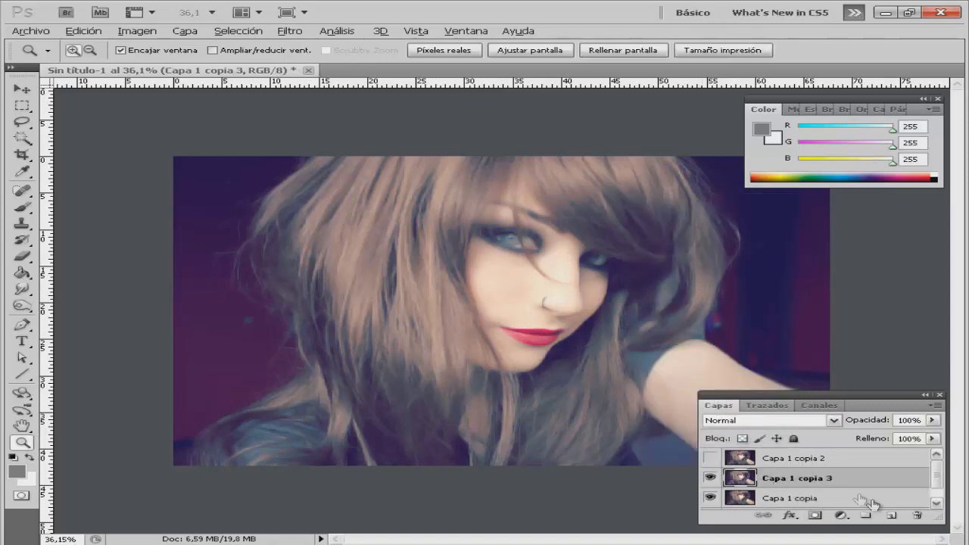
left_click(816, 516)
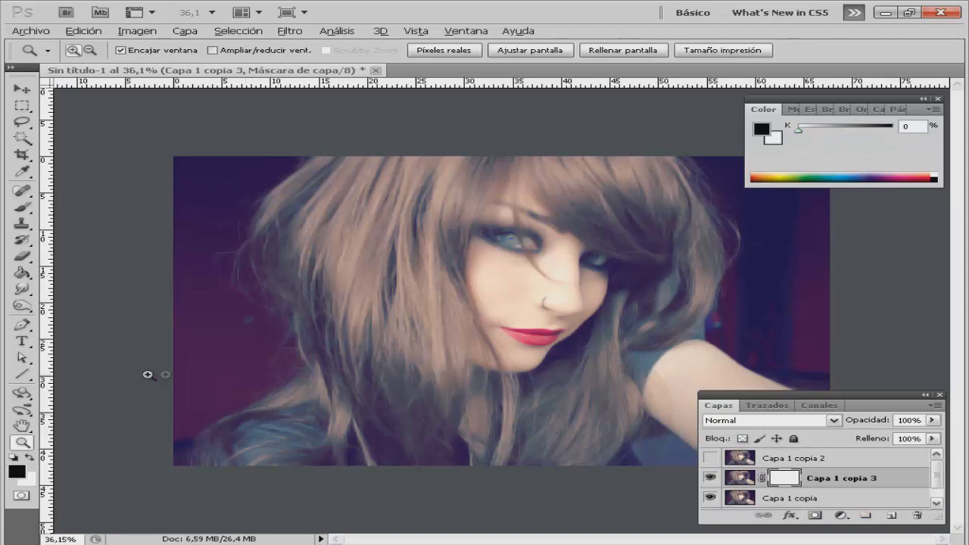
Zoom in closely on the eye
left_click(518, 239)
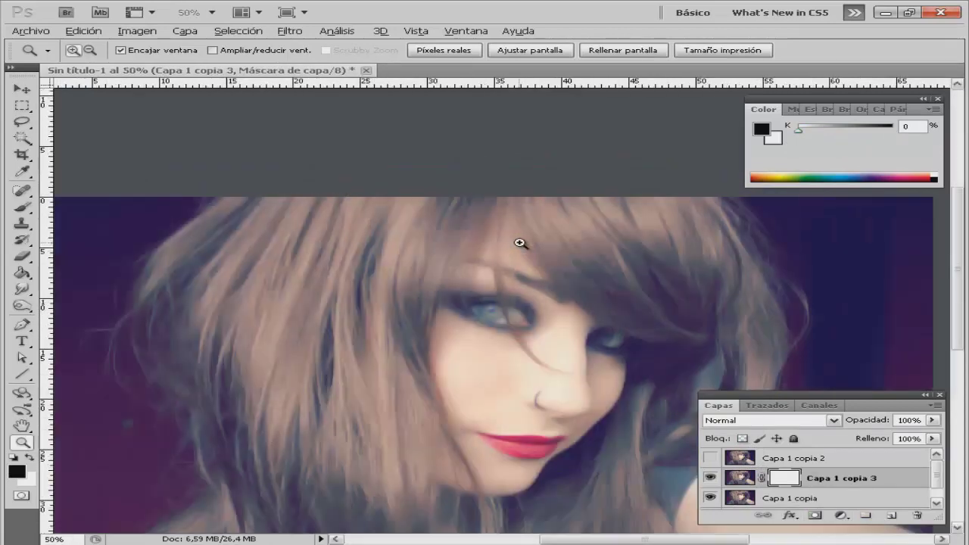
left_click(510, 327)
left_click(503, 308)
left_click(500, 307)
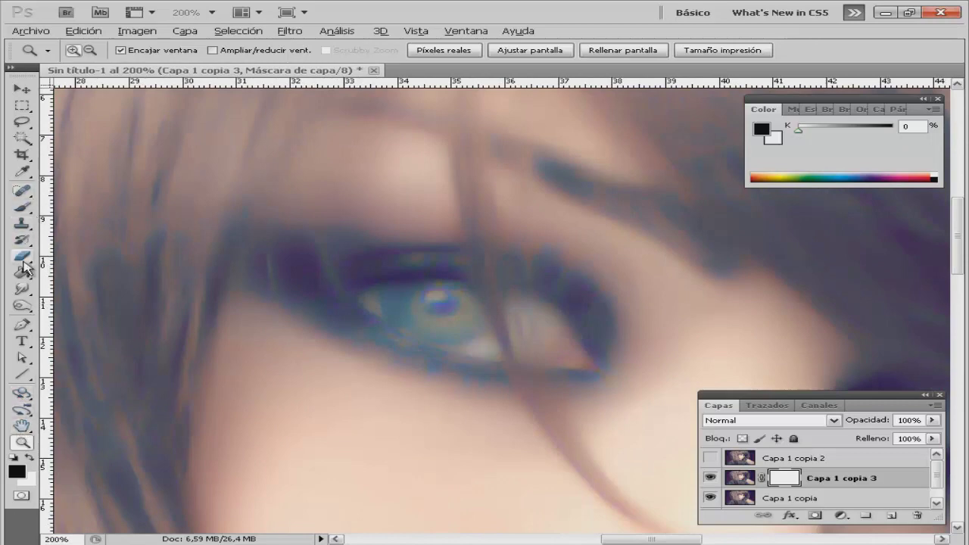
left_click(22, 206)
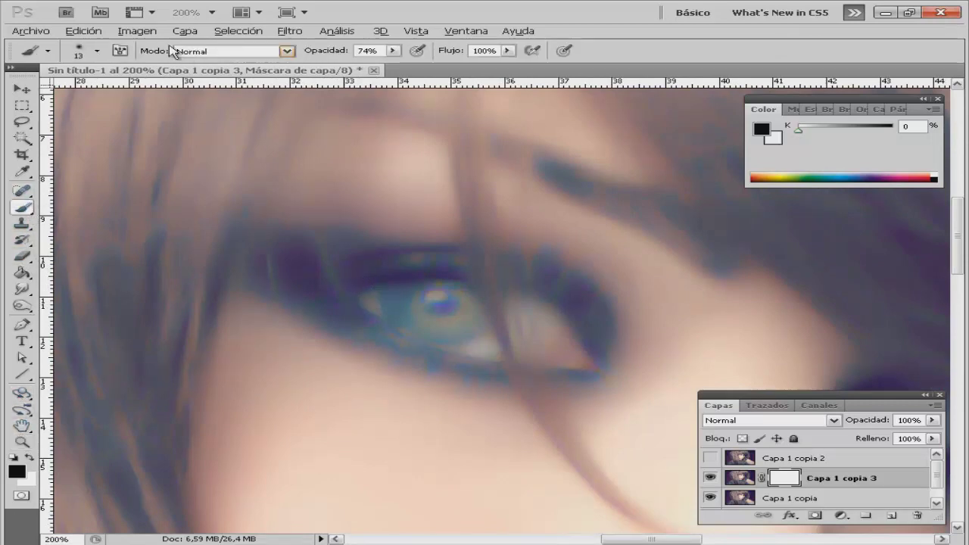
Set the brush to 30 px and paint black on the mask over the eye
left_click(77, 56)
left_click_drag(50, 89, 58, 89)
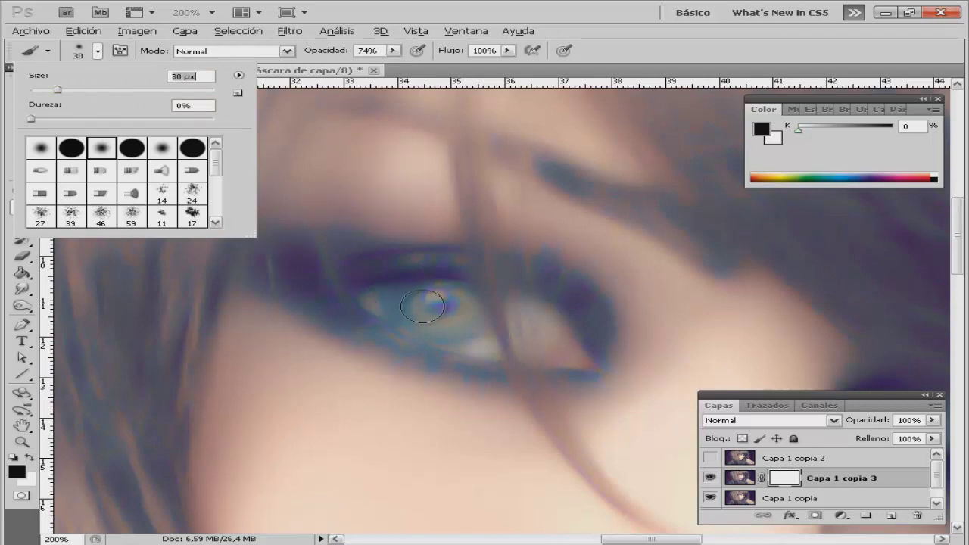
left_click(330, 57)
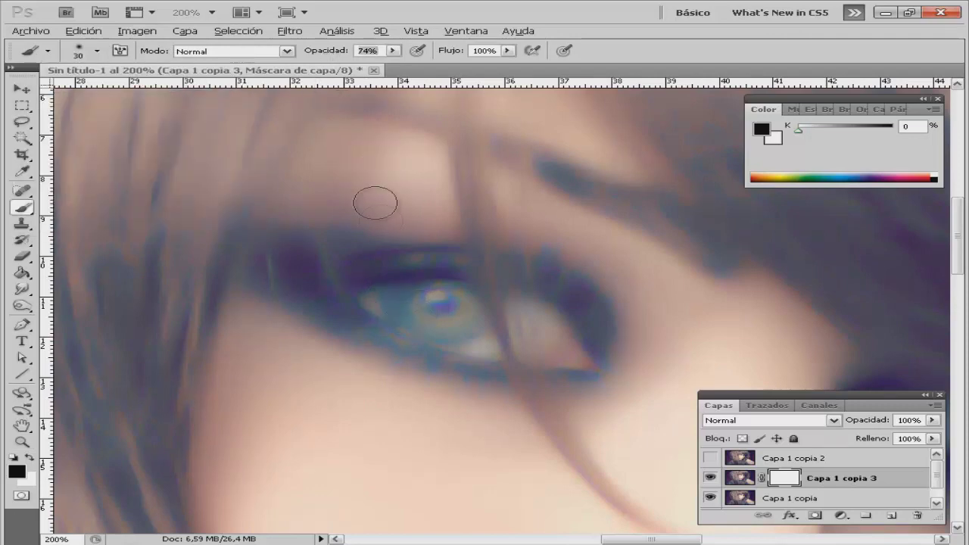
left_click_drag(428, 301, 425, 299)
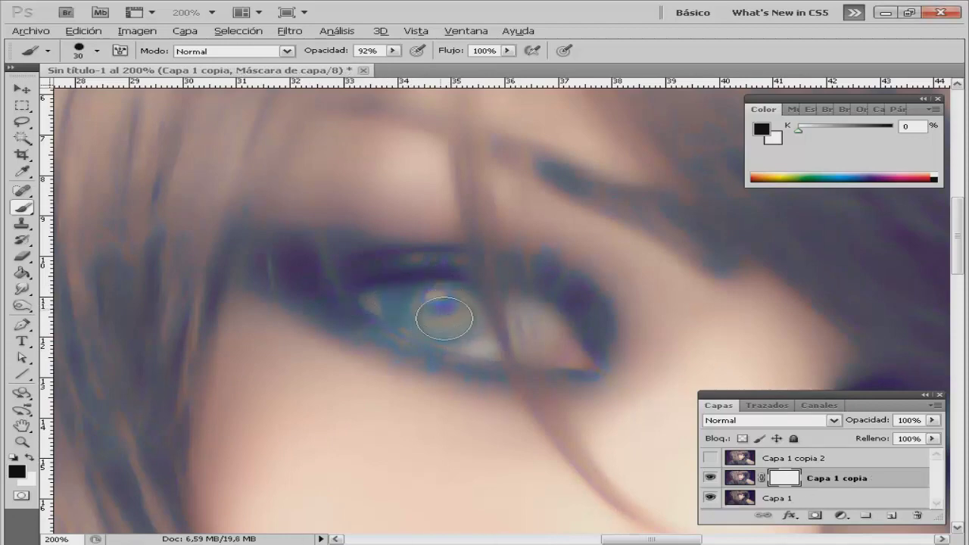
Use a soft round brush at 74% opacity to mask the iris and pupil
left_click(97, 51)
left_click(111, 149)
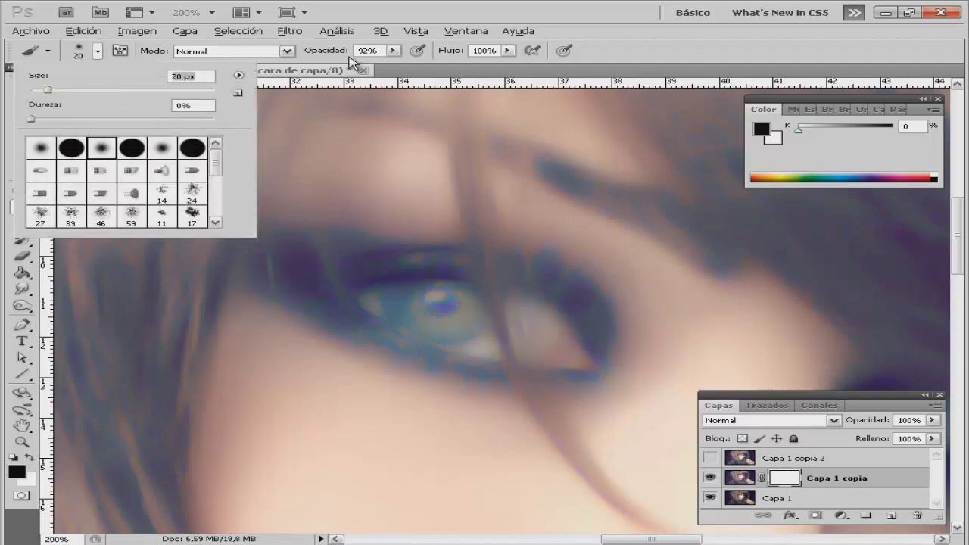
left_click_drag(346, 54, 330, 55)
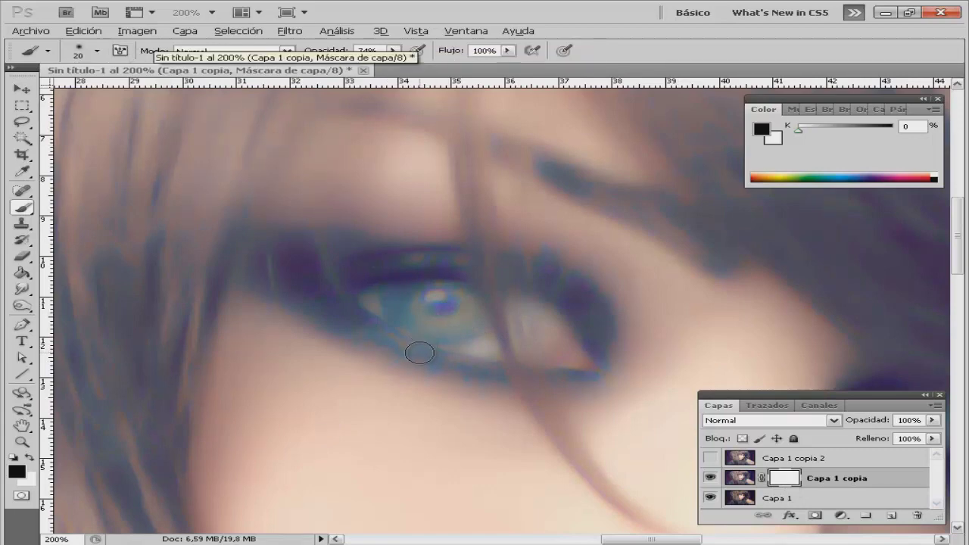
mouse_move(423, 349)
left_mouse_down()
mouse_move(417, 313)
mouse_move(444, 310)
mouse_move(375, 305)
mouse_move(471, 342)
mouse_move(429, 281)
mouse_move(369, 282)
mouse_move(368, 309)
mouse_move(463, 349)
mouse_move(552, 320)
mouse_move(537, 303)
mouse_move(573, 329)
mouse_move(577, 357)
mouse_move(567, 325)
mouse_move(584, 341)
left_mouse_up()
key("bracketright")
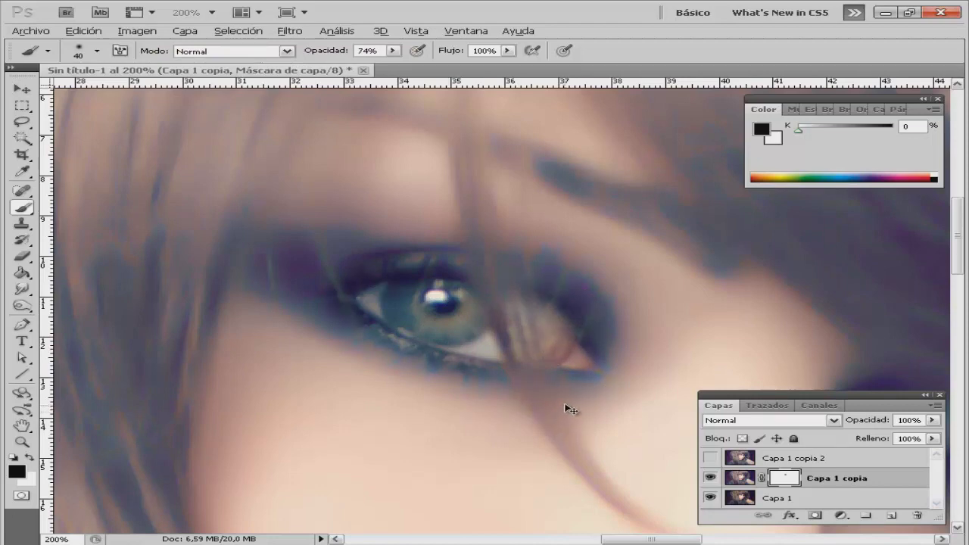
Redo the outer eye corner with a smaller brush, then mask the lower eyelid and other iris
key("ctrl+z")
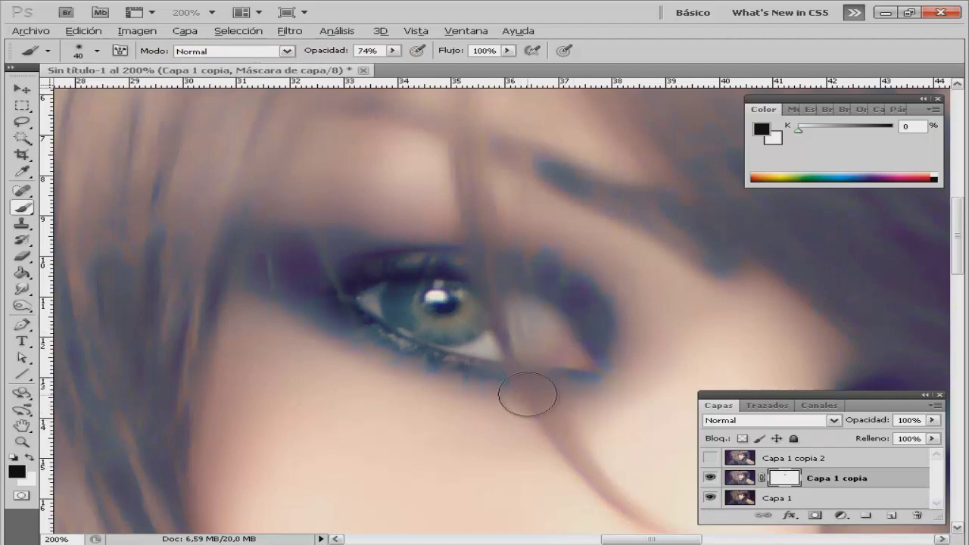
key("bracketleft")
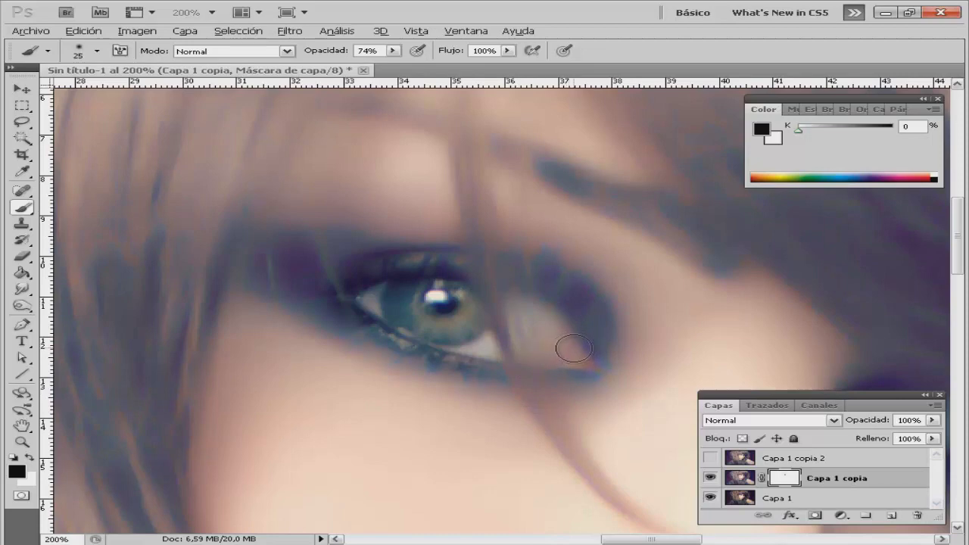
left_click_drag(568, 344, 538, 303)
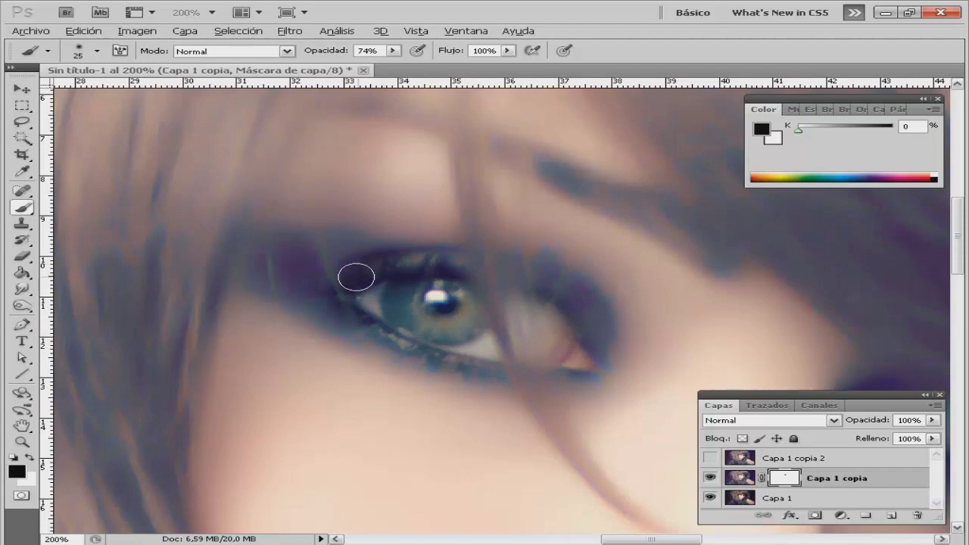
left_click_drag(328, 303, 490, 362)
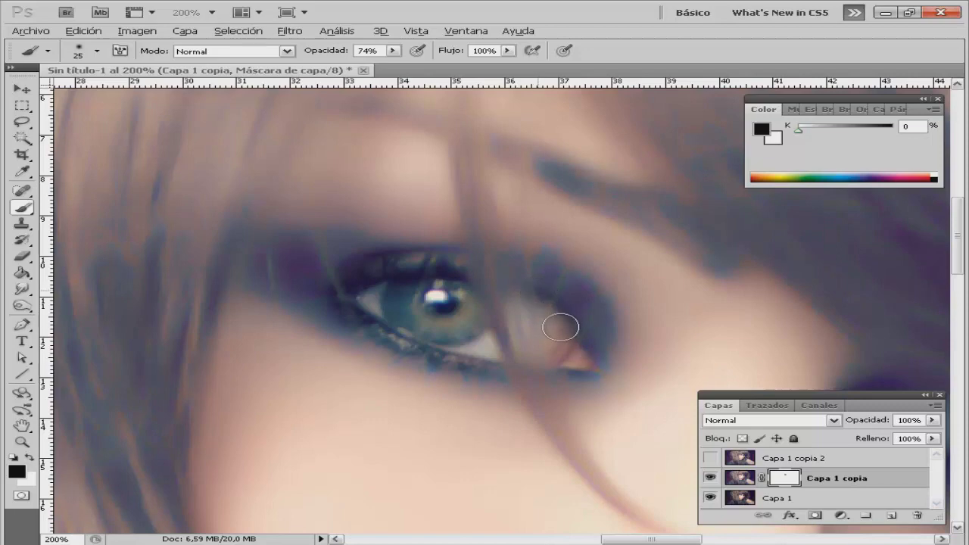
left_click_drag(624, 540, 676, 543)
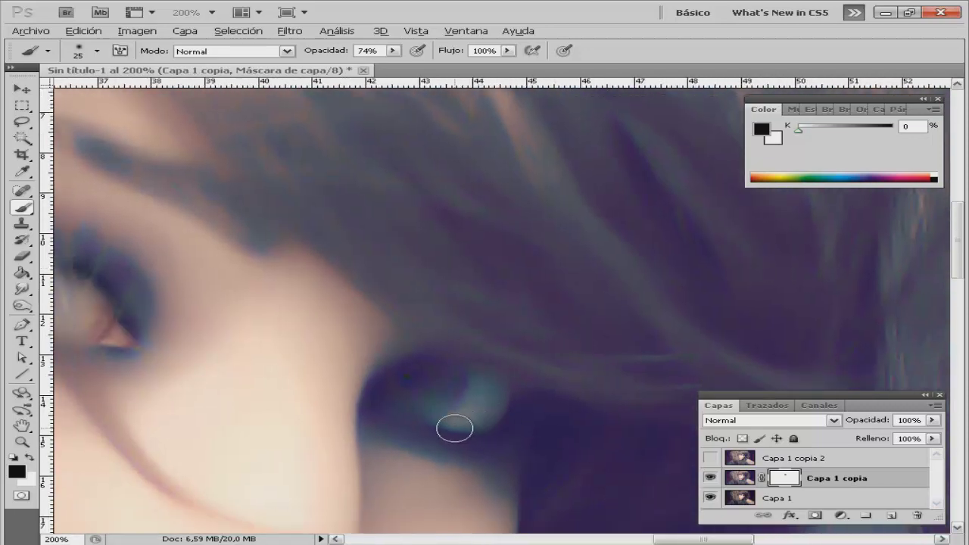
mouse_move(463, 423)
left_mouse_down()
mouse_move(426, 375)
mouse_move(474, 376)
mouse_move(498, 402)
mouse_move(447, 411)
mouse_move(478, 380)
mouse_move(463, 419)
mouse_move(388, 393)
left_mouse_up()
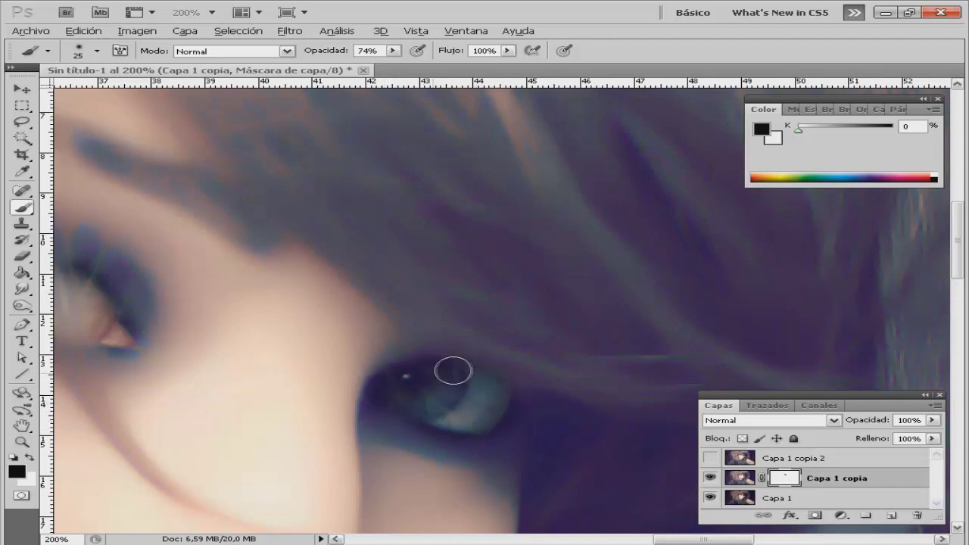
Mask the nose ring with a 15 px brush, then fit the whole portrait on screen
scroll(303, 396, "down", 3)
scroll(331, 374, "down", 5)
scroll(336, 428, "down", 3)
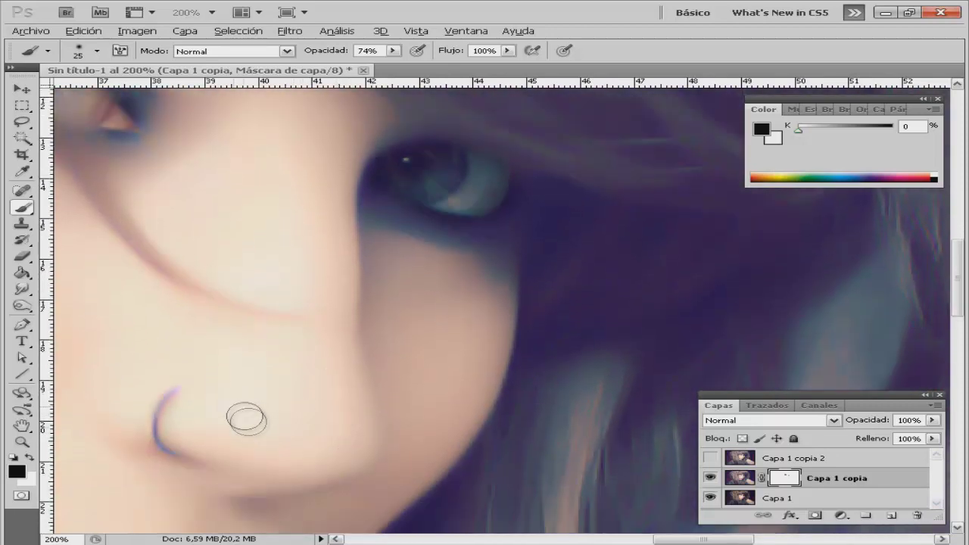
key("bracketleft")
left_click_drag(164, 447, 189, 462)
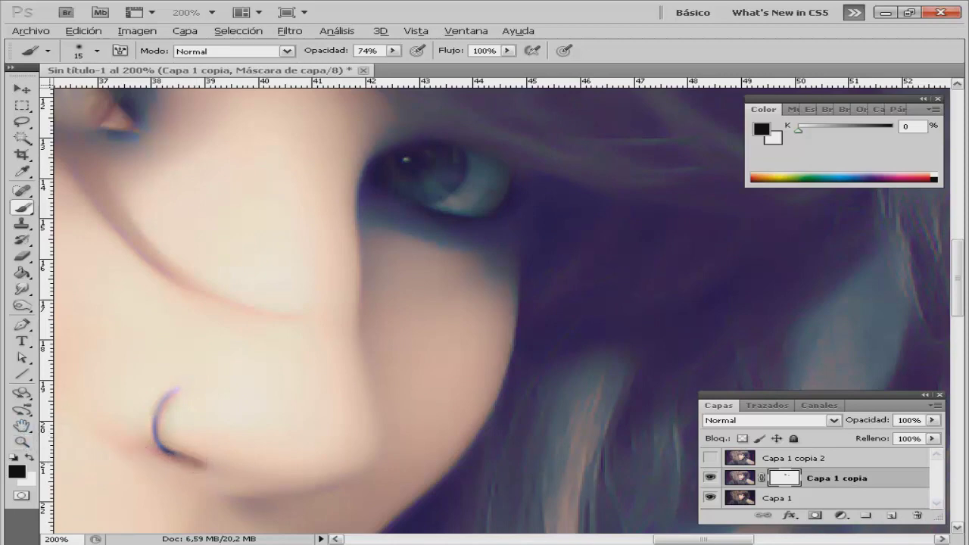
left_click(22, 443)
key("ctrl+0")
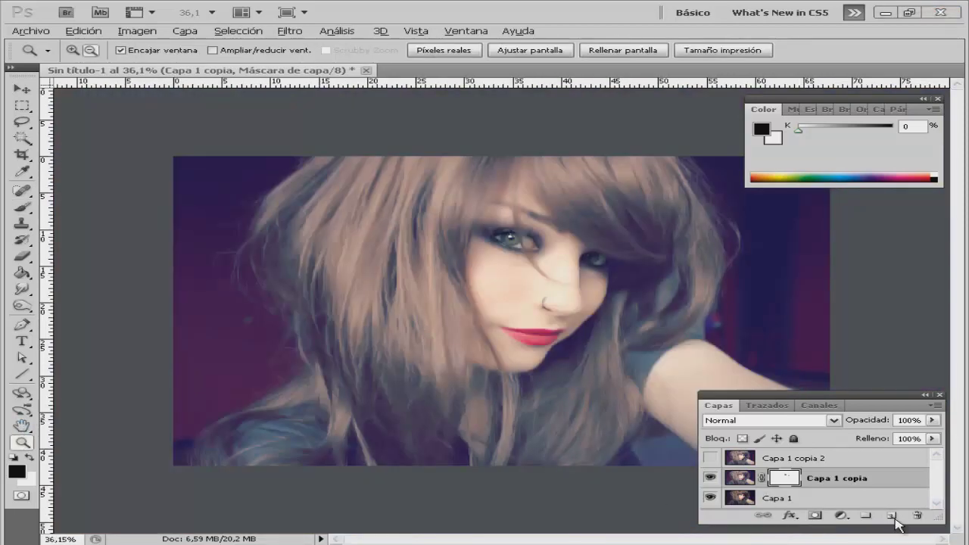
Add a new layer Capa 2 above Capa 1 copia and fill it with 50% gray
left_click(893, 516)
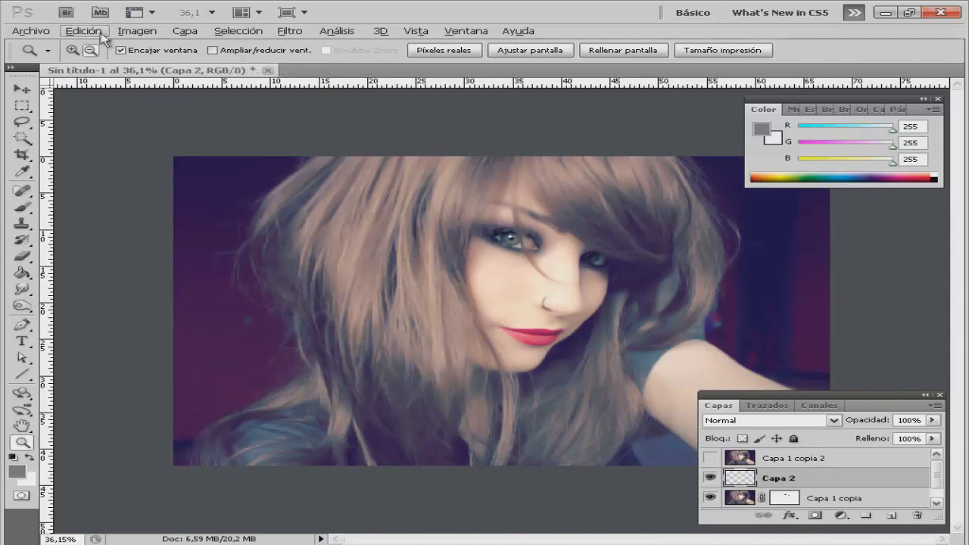
left_click(83, 30)
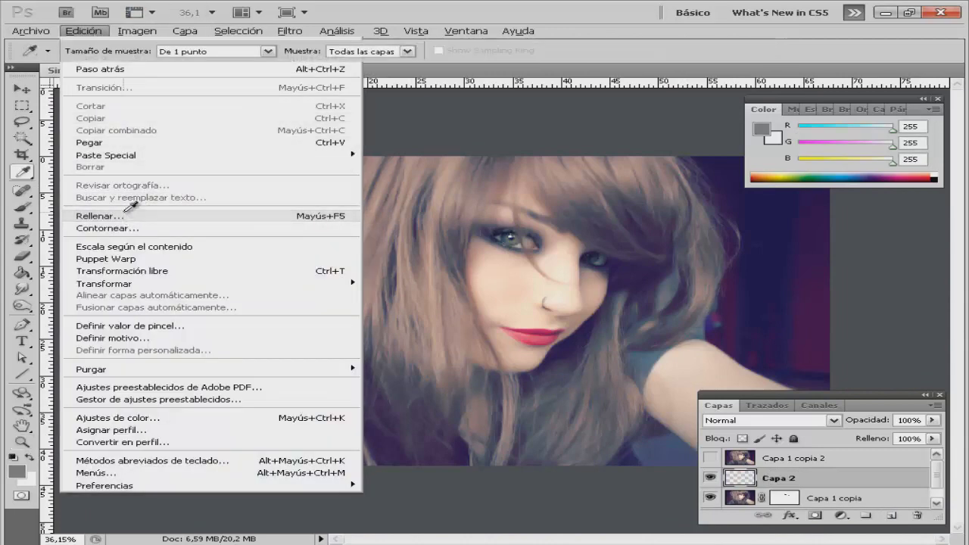
left_click(127, 213)
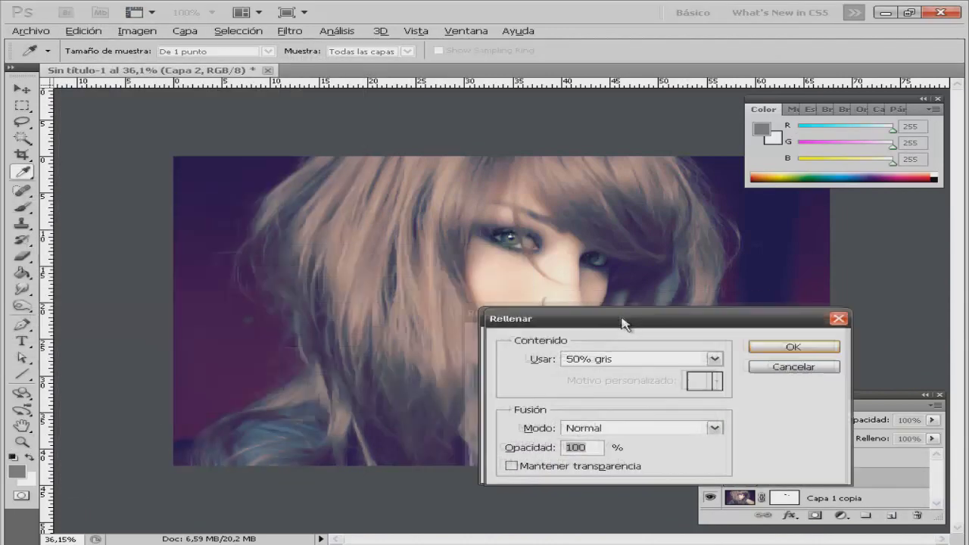
left_click_drag(624, 316, 420, 302)
left_click(562, 330)
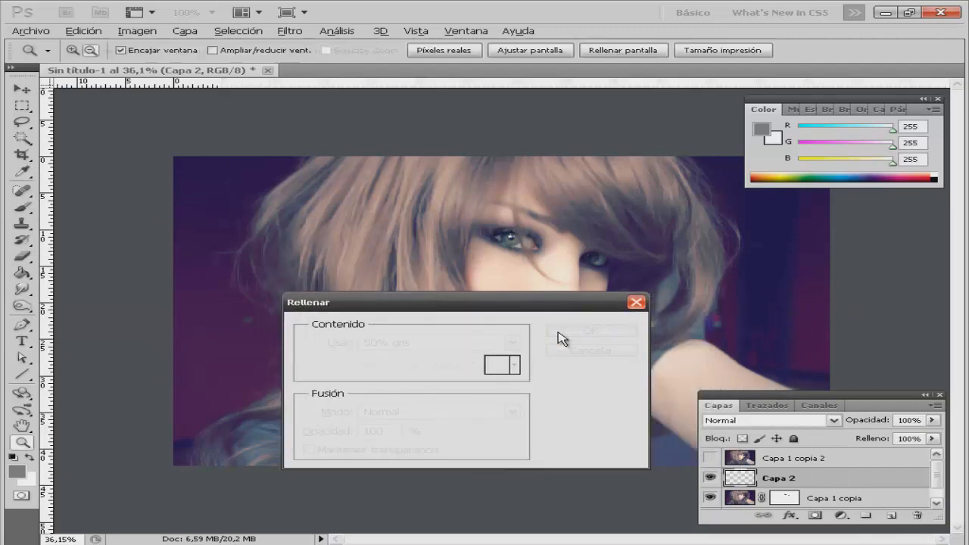
Set Capa 2's blend mode to Superponer and keep it selected
left_click(800, 420)
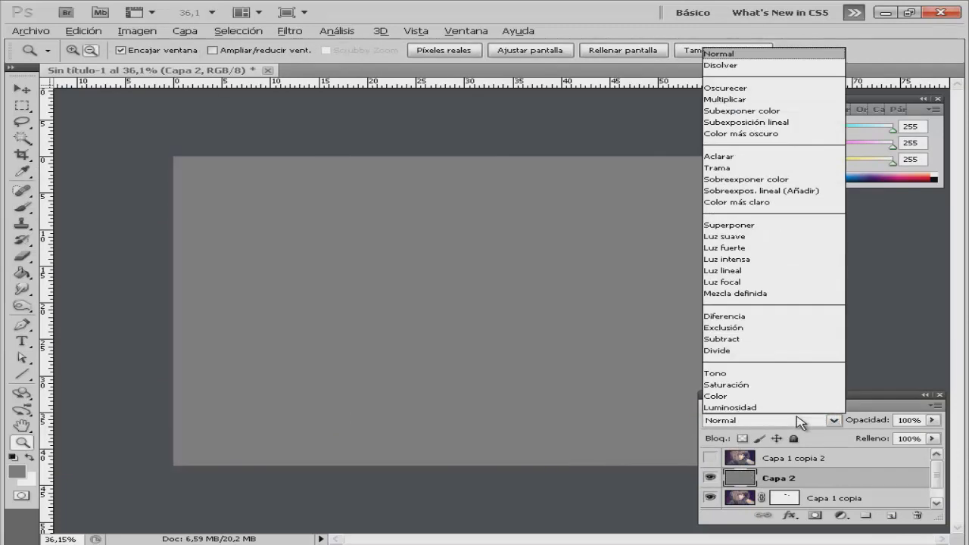
left_click(749, 226)
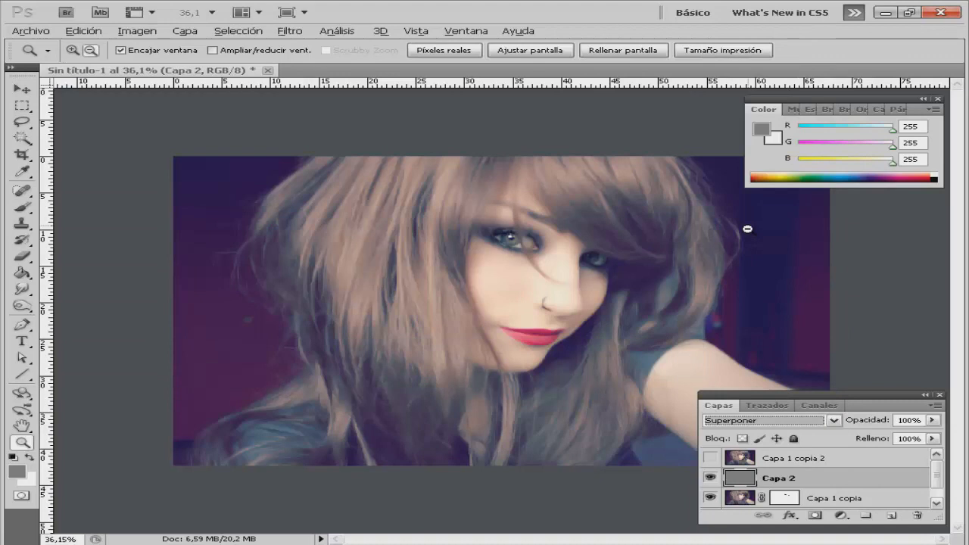
left_click(814, 498)
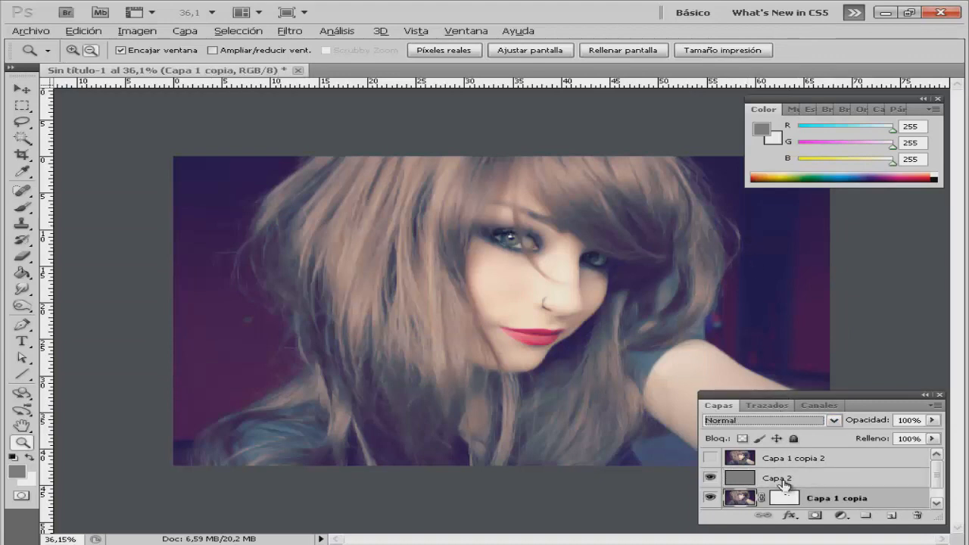
left_click(784, 483)
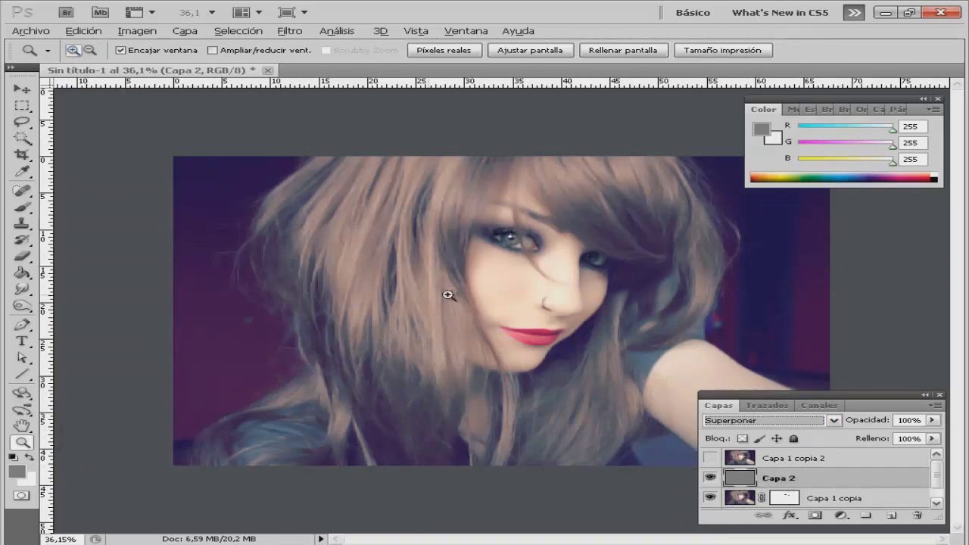
Magnify the lips to 200% and set the Burn tool to Medios tonos
left_click(530, 231)
left_click(528, 412)
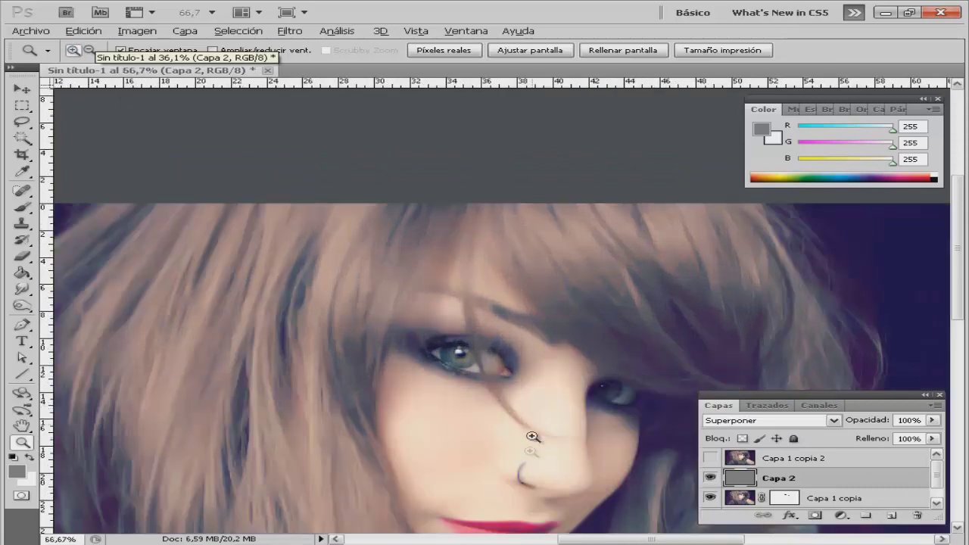
left_click(505, 466)
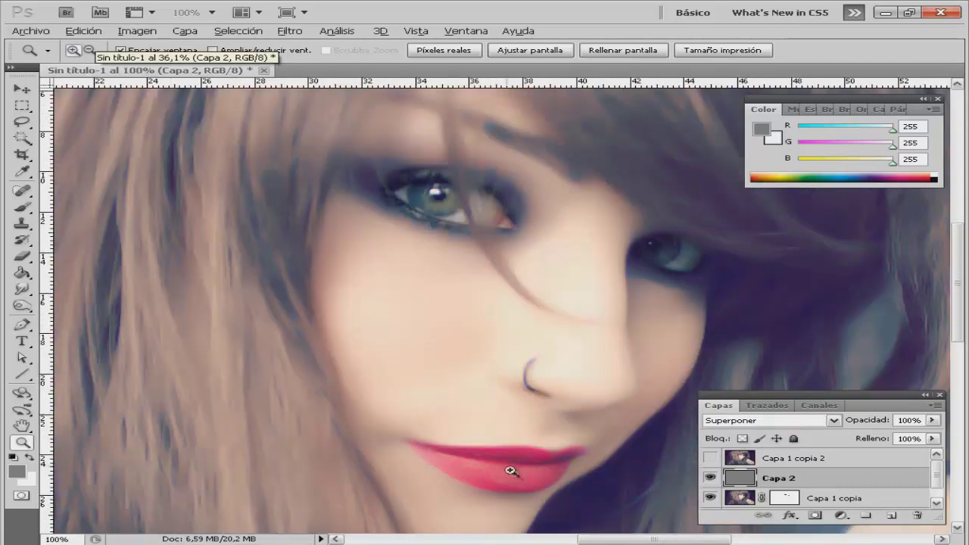
left_click(509, 469)
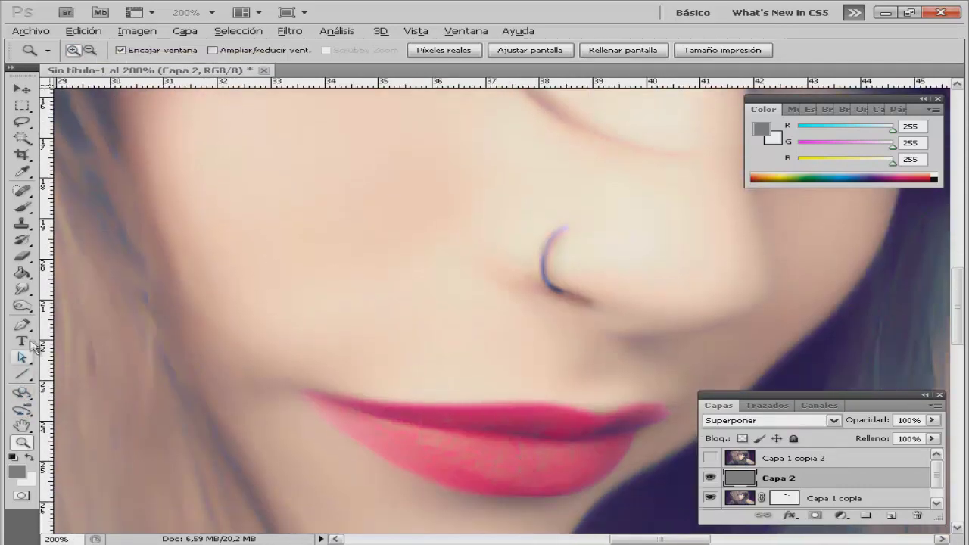
left_click(22, 306)
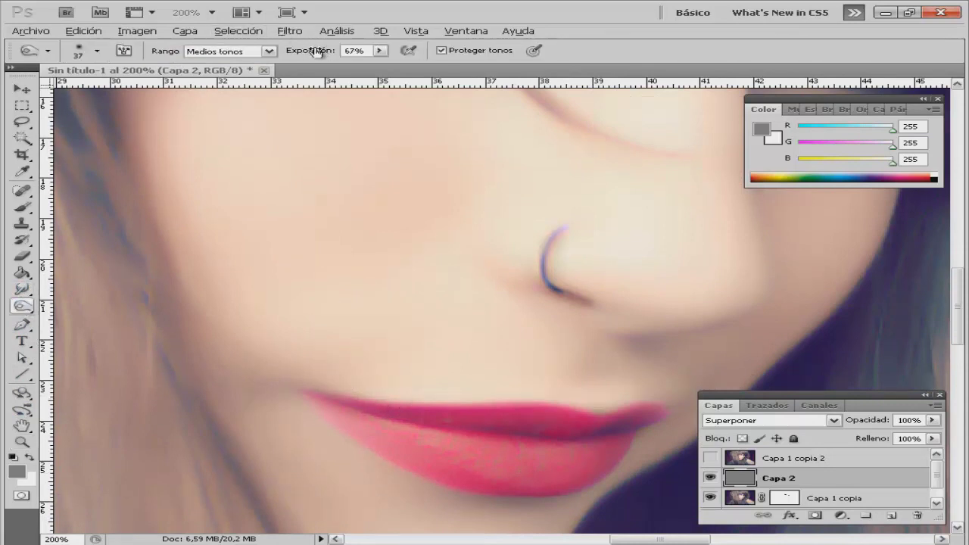
left_click(269, 50)
left_click(220, 78)
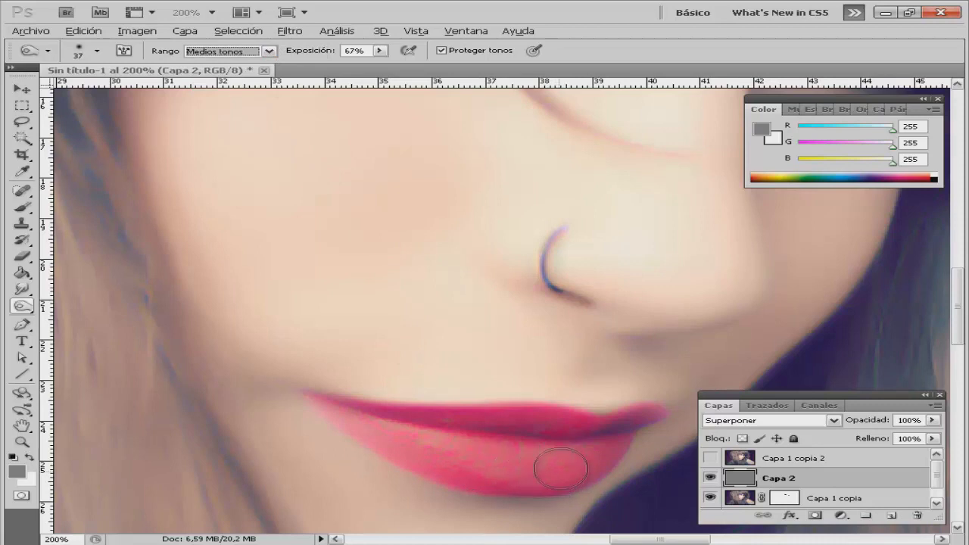
Burn the lower lip into a darker, deeper red on Capa 2
mouse_move(544, 459)
left_mouse_down()
mouse_move(422, 432)
mouse_move(378, 411)
mouse_move(576, 437)
mouse_move(633, 417)
mouse_move(527, 458)
mouse_move(432, 417)
mouse_move(375, 418)
left_mouse_up()
mouse_move(561, 471)
left_mouse_down()
mouse_move(519, 472)
mouse_move(402, 437)
mouse_move(352, 401)
left_mouse_up()
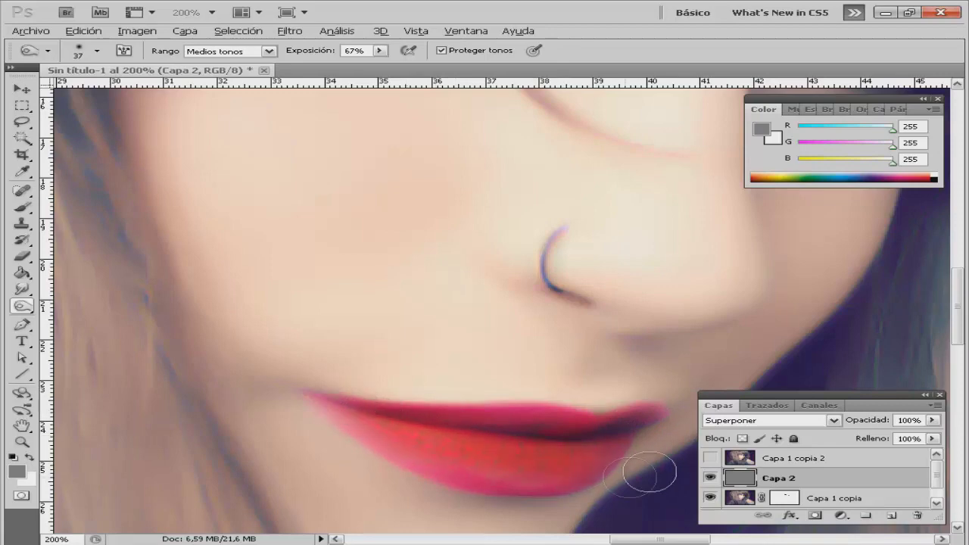
scroll(573, 390, "up", 3)
scroll(552, 401, "up", 5)
scroll(552, 395, "up", 2)
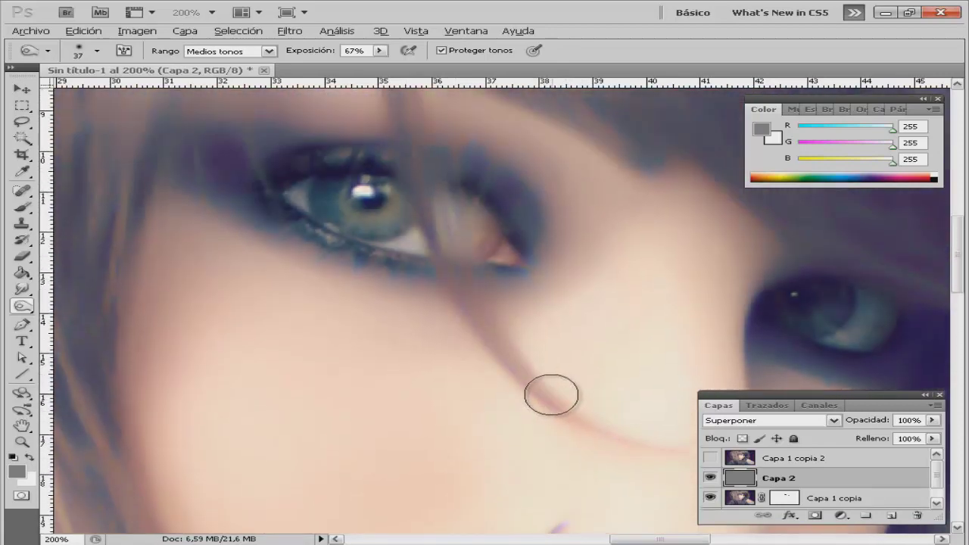
scroll(500, 382, "down", 5)
scroll(492, 386, "down", 5)
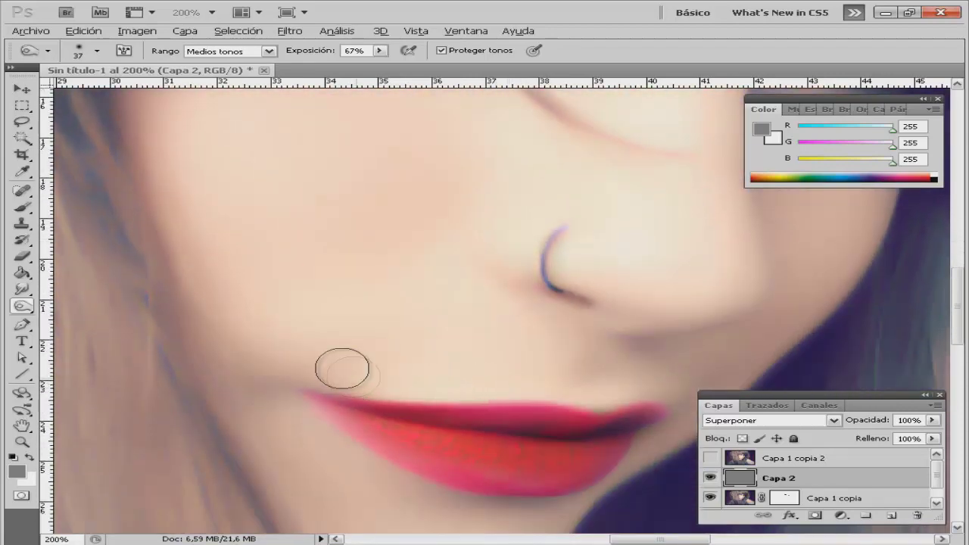
right_click(22, 310)
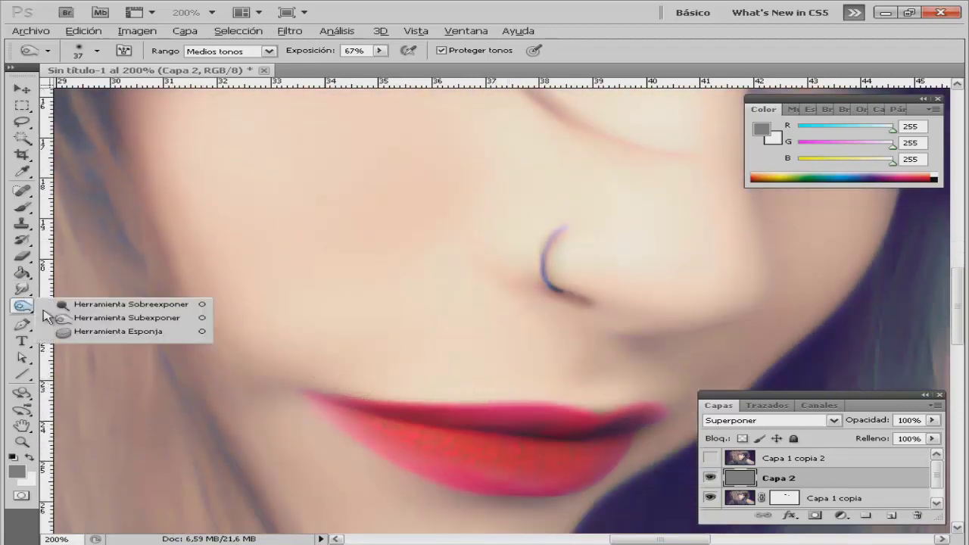
Dodge the irises, lower lids and eye whites of both eyes on Capa 2
left_click(83, 303)
scroll(313, 281, "up", 3)
scroll(313, 280, "up", 5)
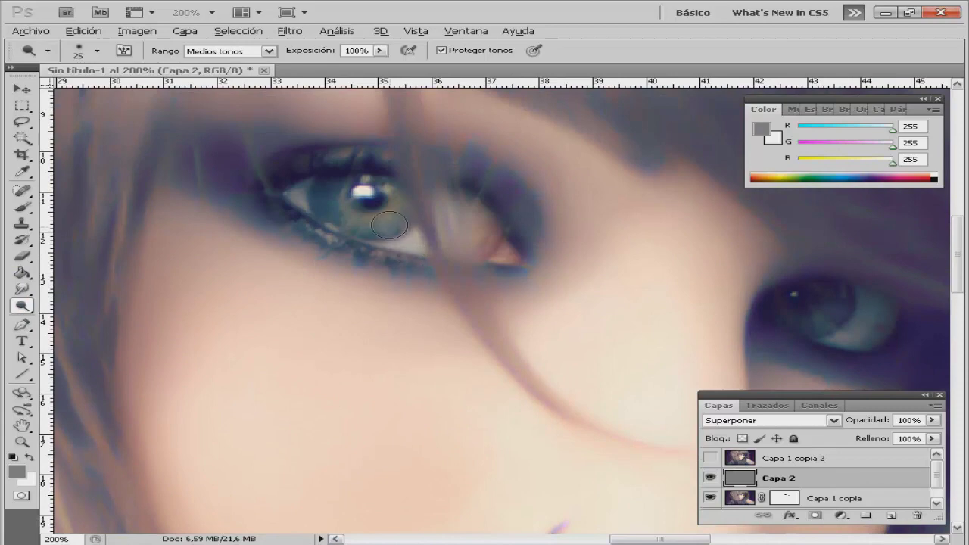
left_click_drag(336, 203, 407, 245)
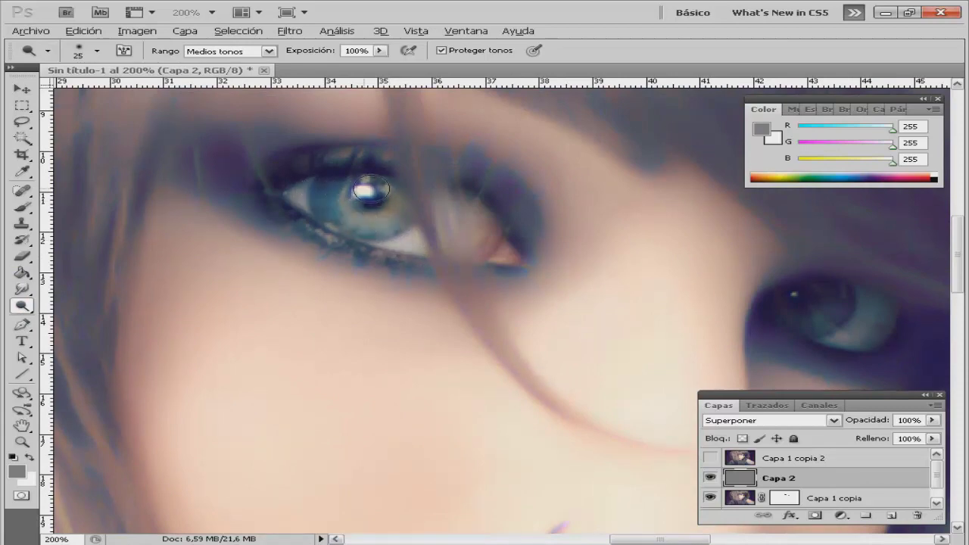
left_click_drag(407, 245, 291, 196)
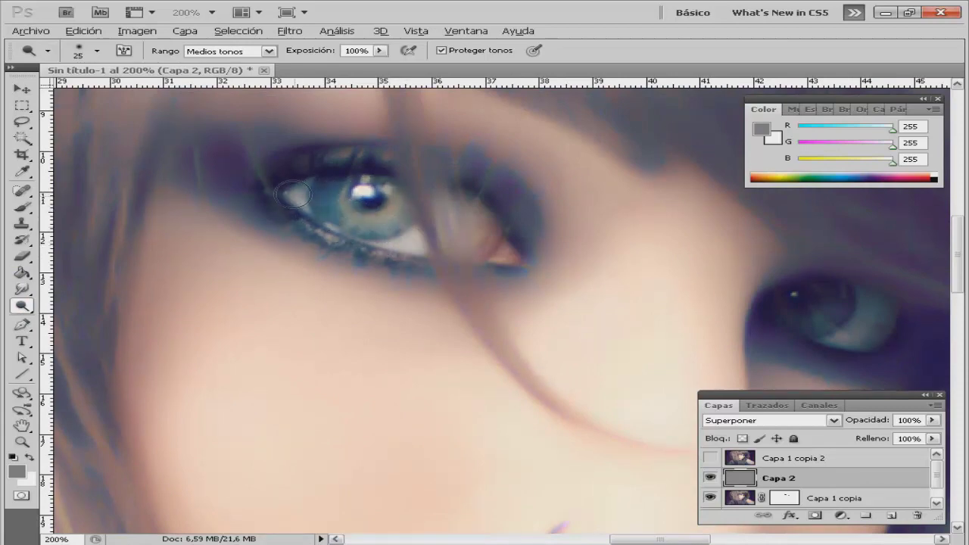
left_click_drag(493, 246, 492, 250)
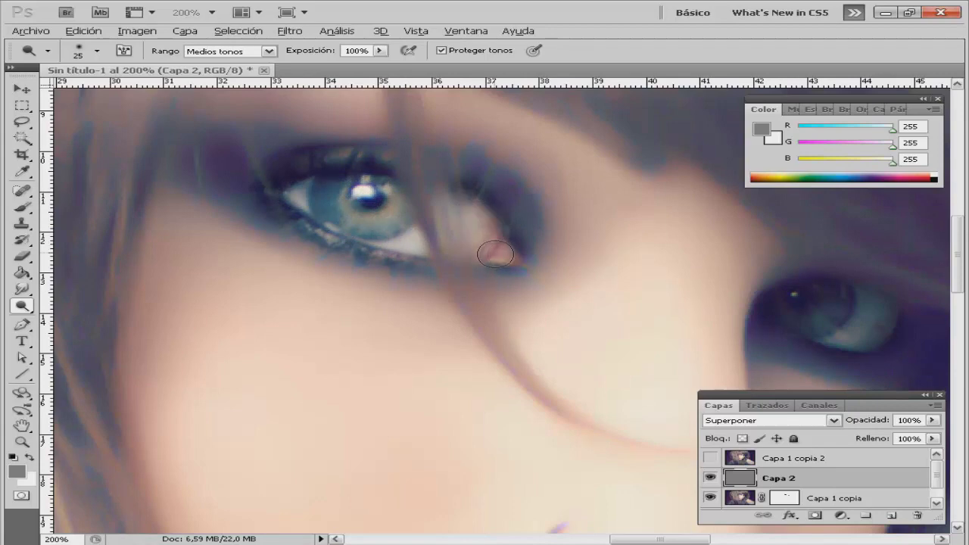
left_click_drag(641, 540, 676, 541)
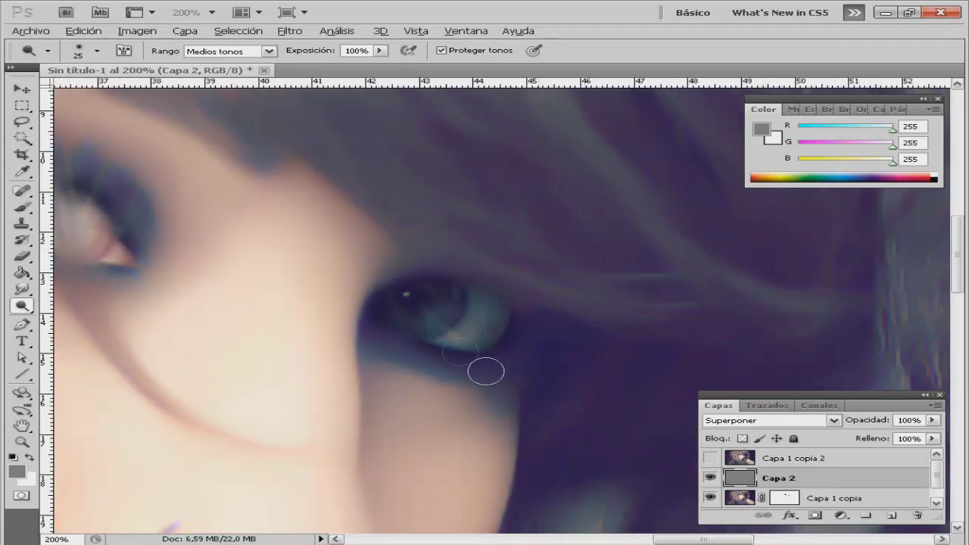
mouse_move(446, 288)
left_mouse_down()
mouse_move(493, 313)
mouse_move(454, 340)
mouse_move(399, 318)
mouse_move(396, 296)
mouse_move(474, 290)
mouse_move(421, 317)
left_mouse_up()
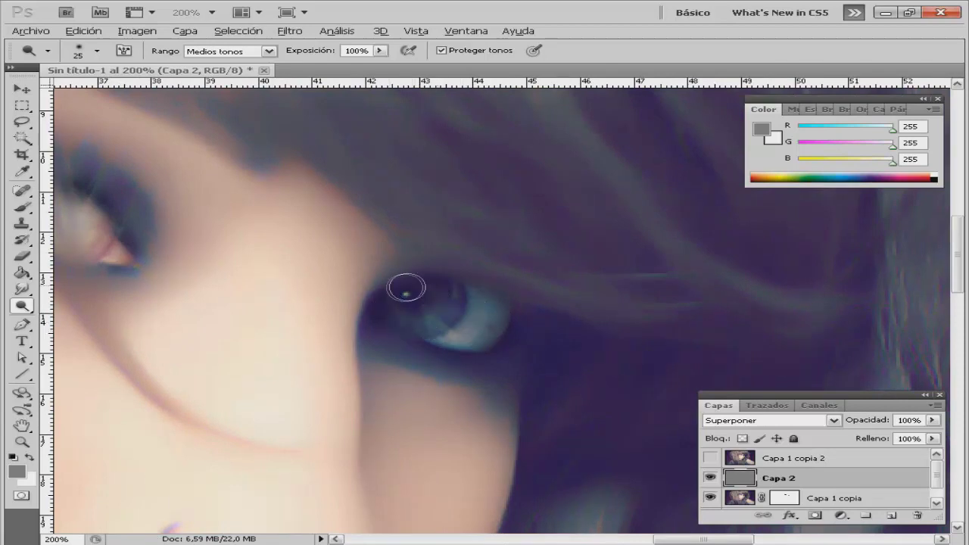
scroll(91, 378, "down", 1)
Switch back to the Burn tool with a 20 px brush for the right eye's shadows
right_click(24, 307)
left_click(76, 319)
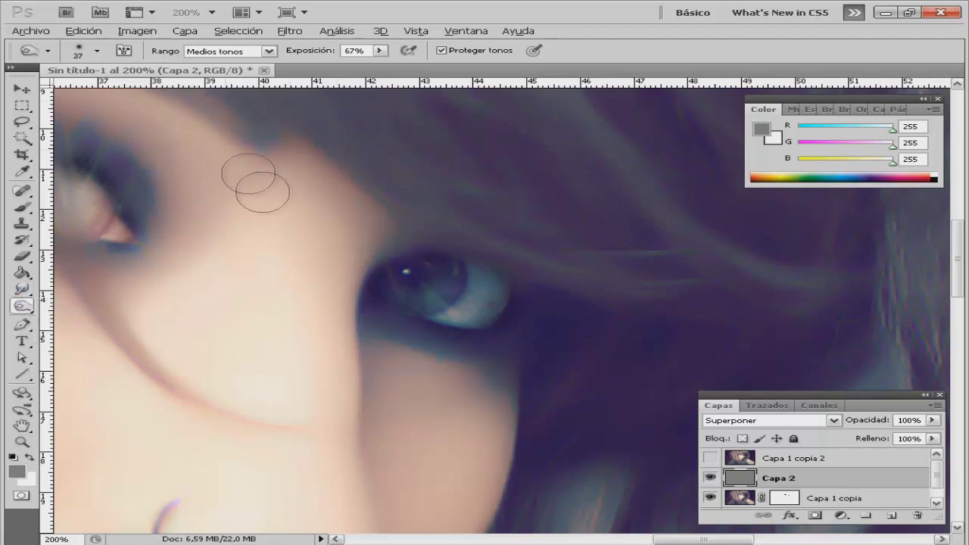
key("bracketleft")
key("bracketleft")
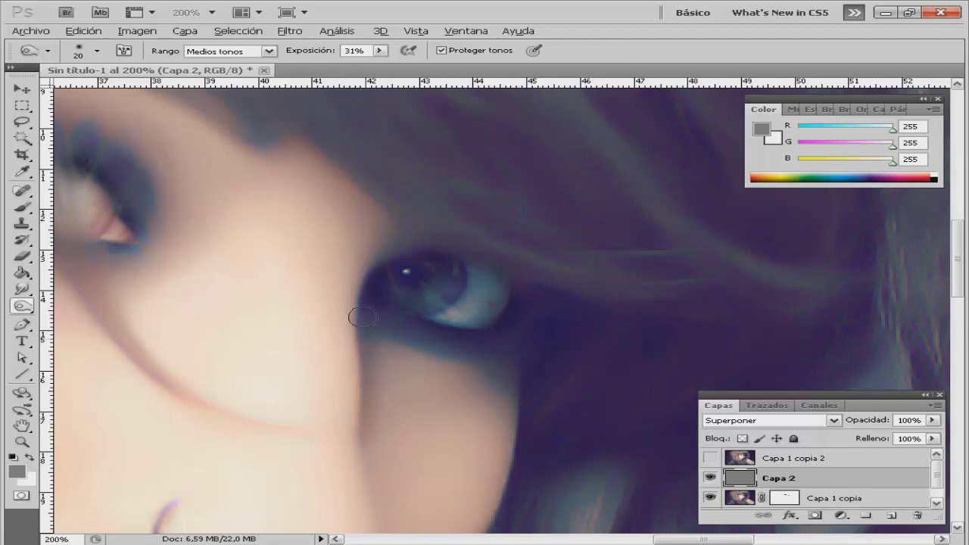
scroll(332, 399, "down", 2)
scroll(333, 399, "down", 2)
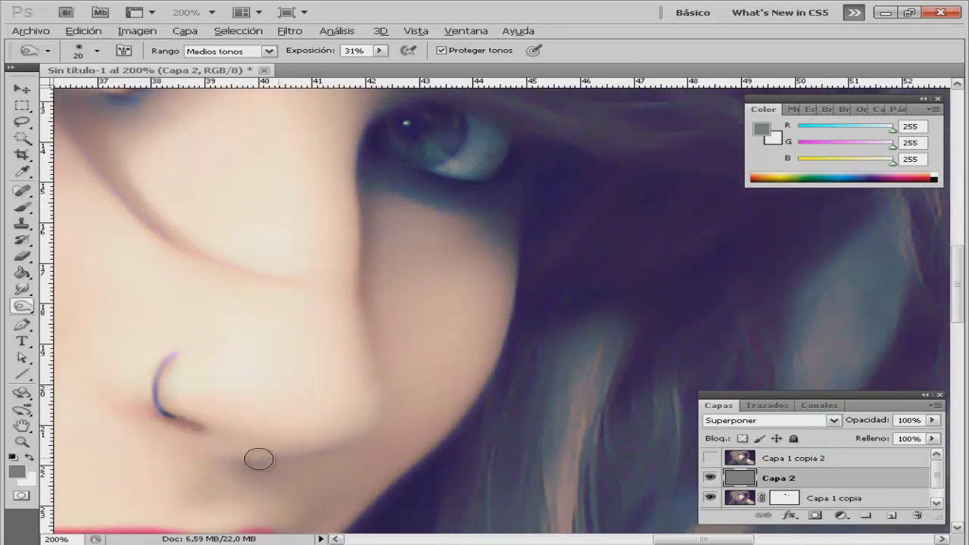
scroll(352, 356, "up", 2)
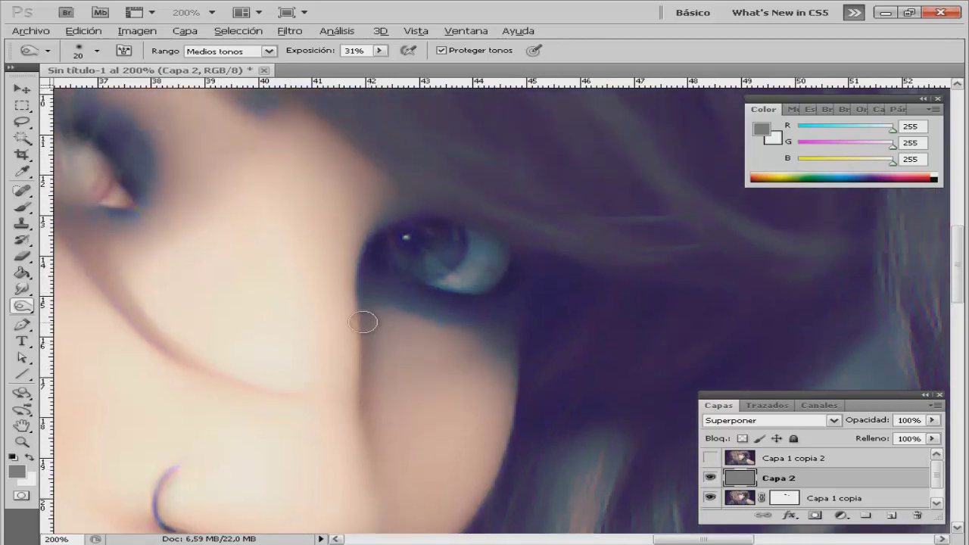
scroll(367, 355, "up", 2)
scroll(367, 355, "down", 2)
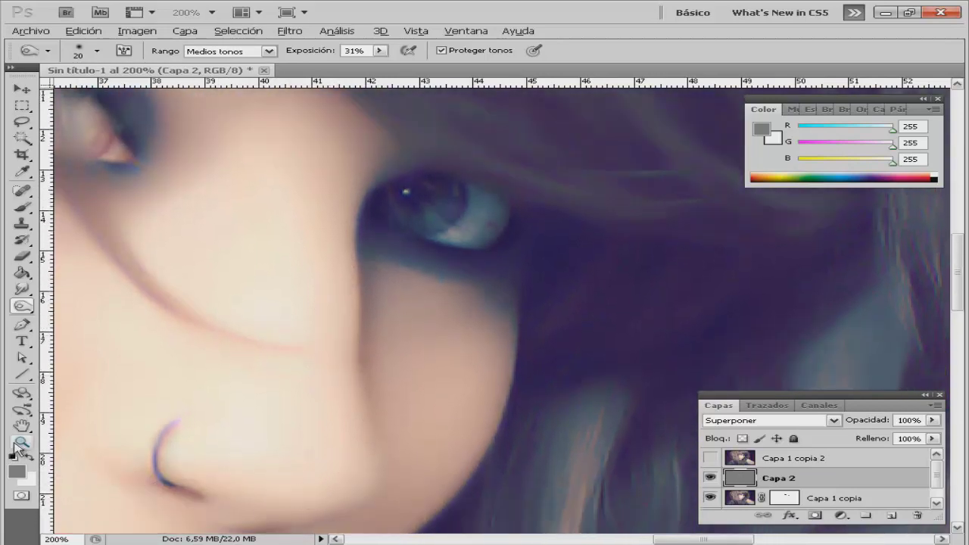
Fit the whole finished portrait in the window with the Zoom tool's Ajustar pantalla option
left_click(22, 442)
left_click(536, 48)
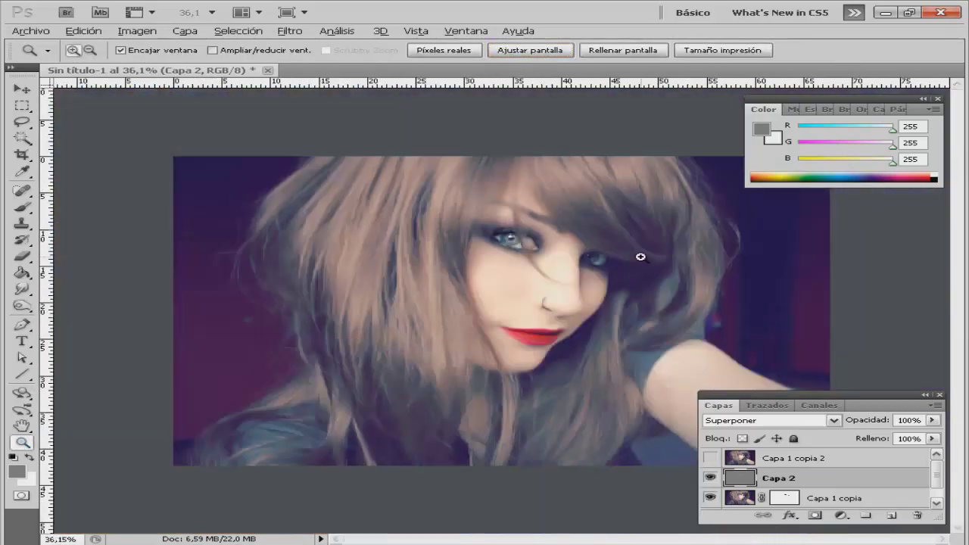